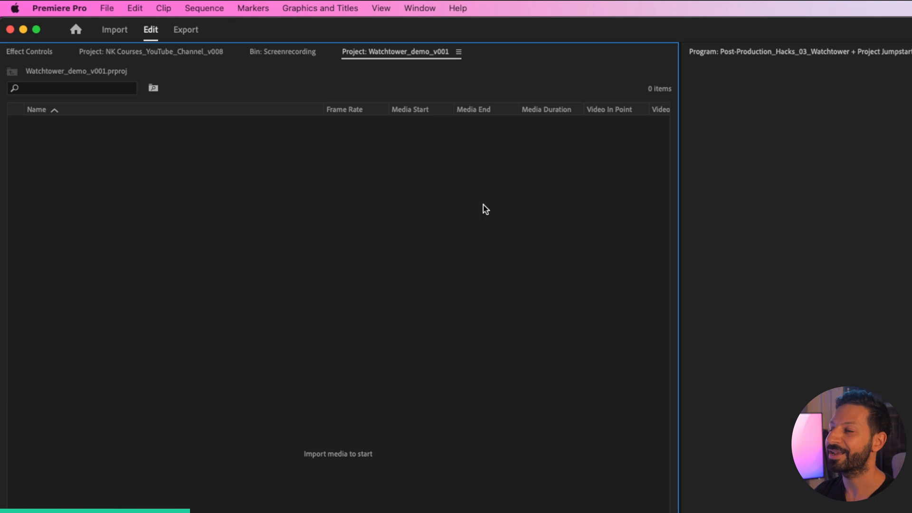
Open the Watchtower extension beside the empty project bin
click(420, 8)
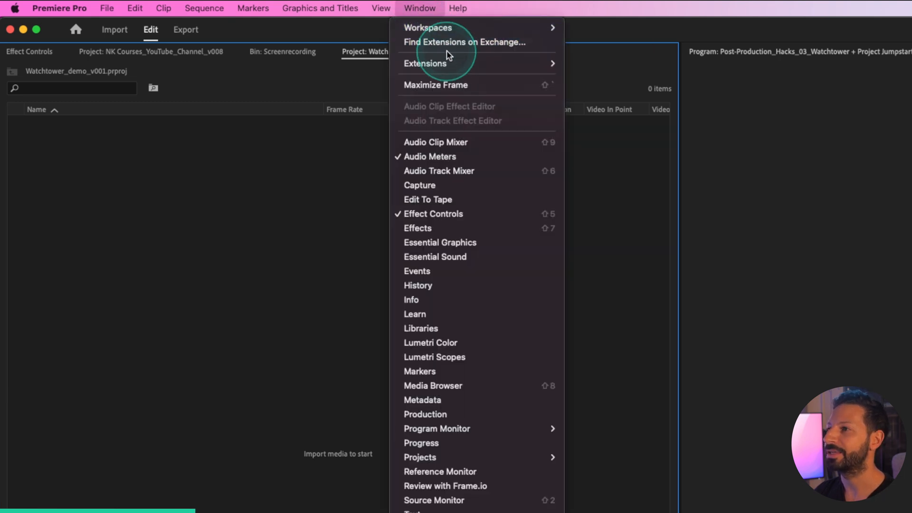
mouse_move(470, 64)
click(611, 277)
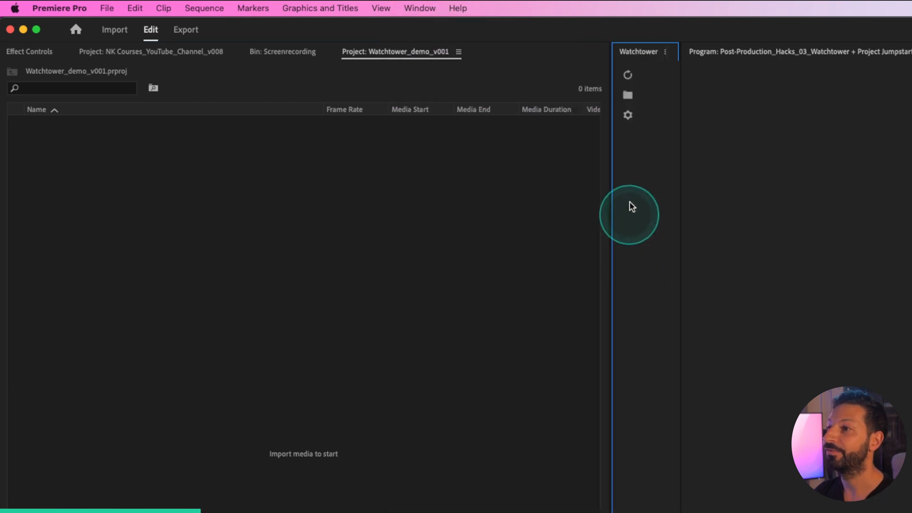
Enable auto sync in Watchtower's general settings and keep import options and notifications shown
click(629, 115)
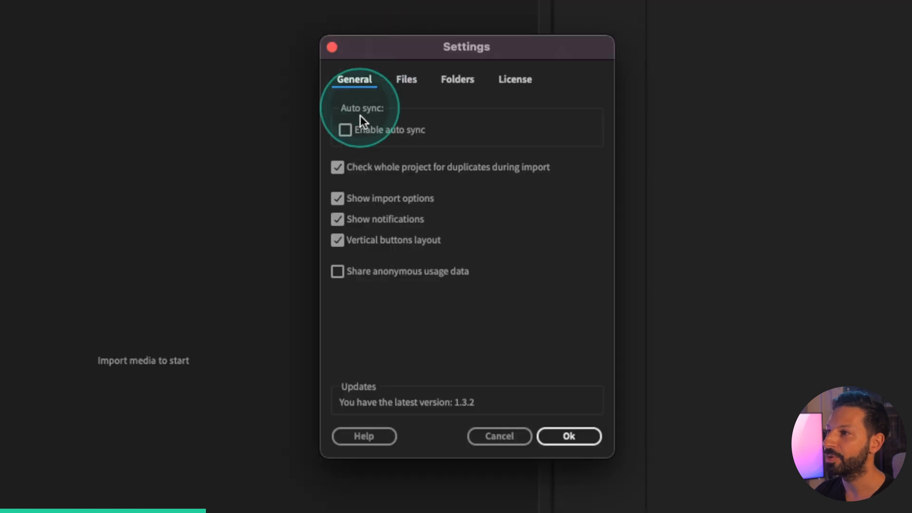
click(345, 129)
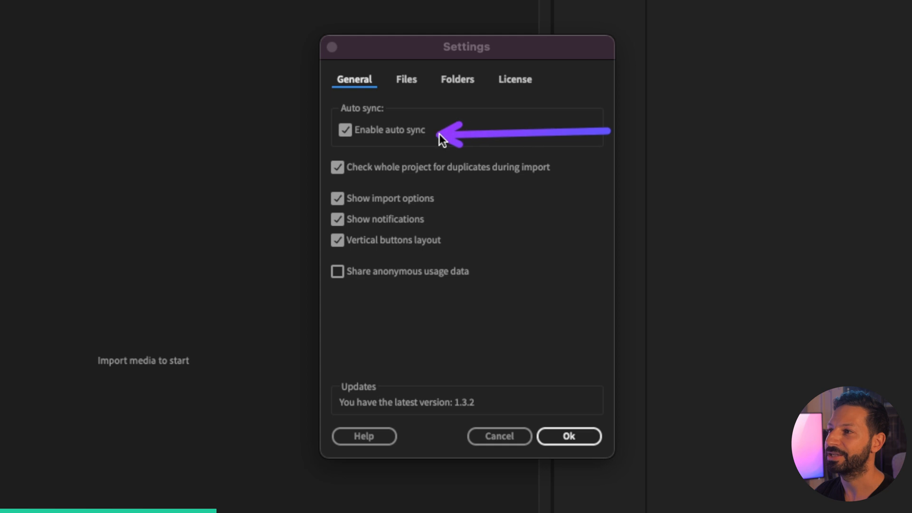
key(Escape)
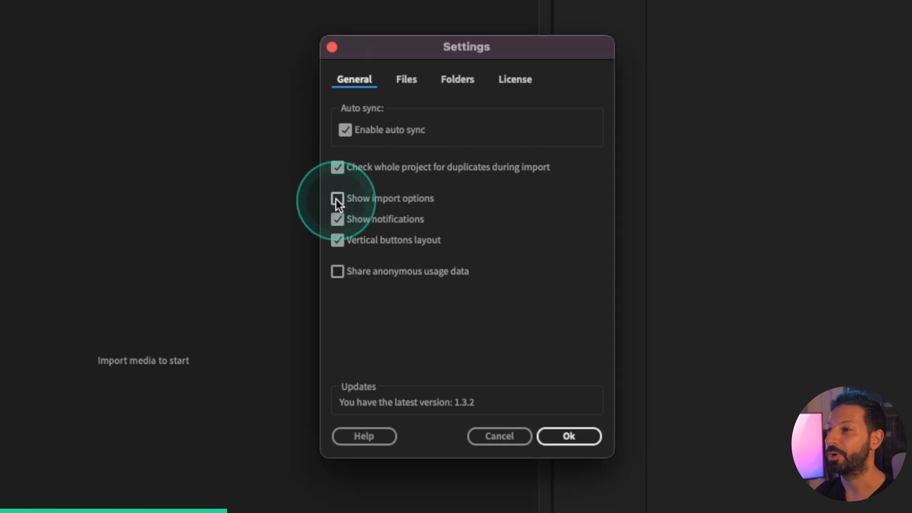
click(335, 198)
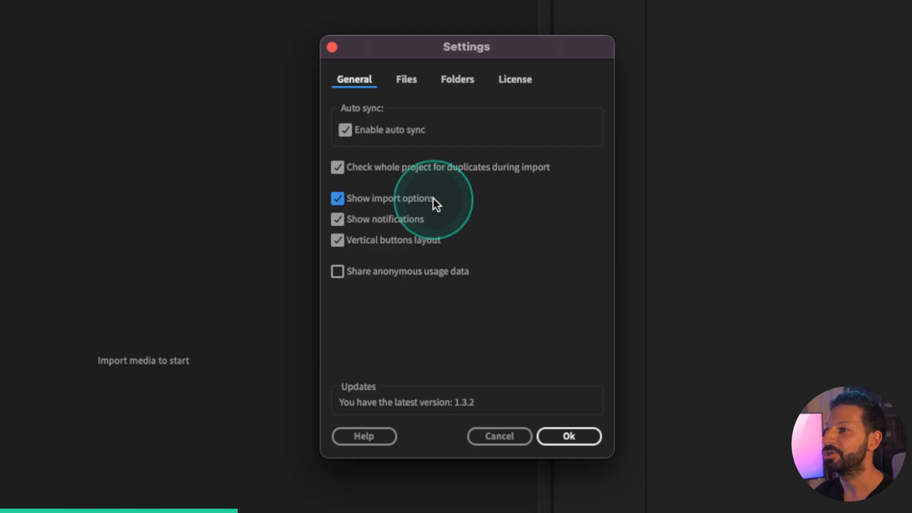
click(337, 219)
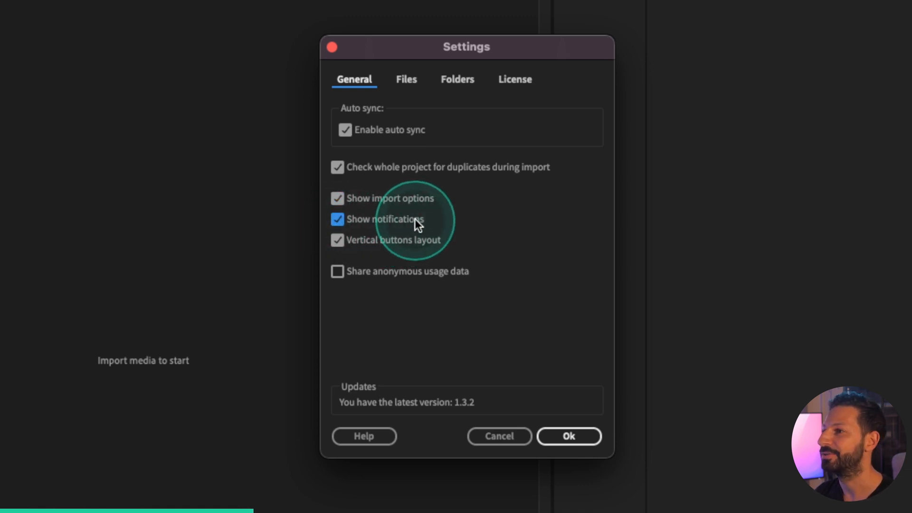
Add the gif extension to Watchtower's file extensions filter and accept the settings
click(408, 80)
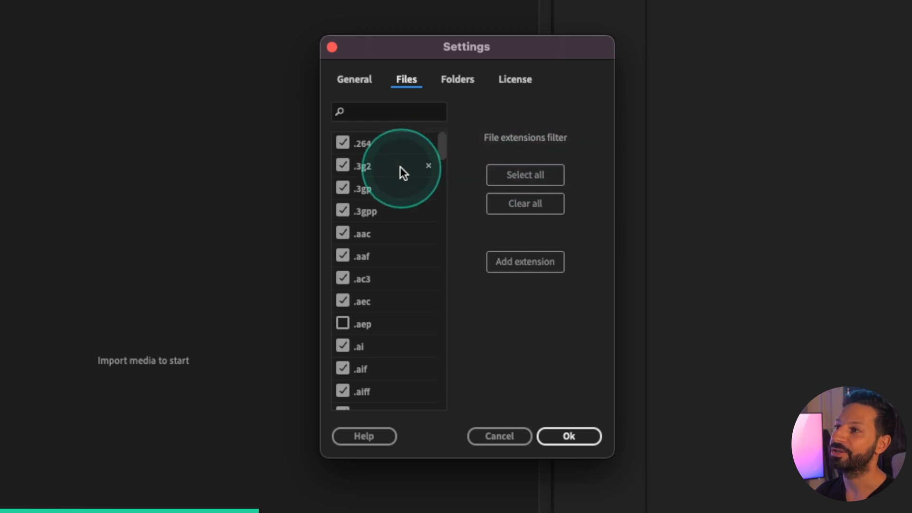
scroll(400, 167, down, 5)
scroll(404, 166, down, 10)
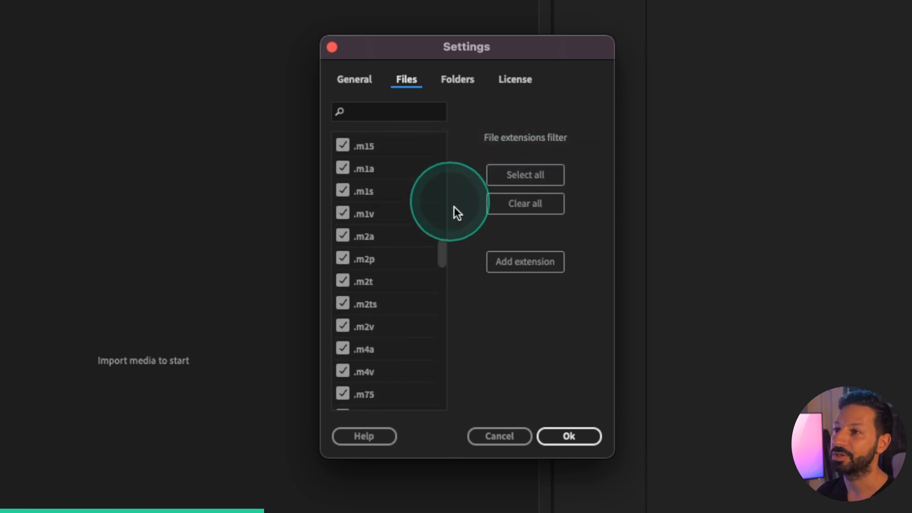
click(540, 259)
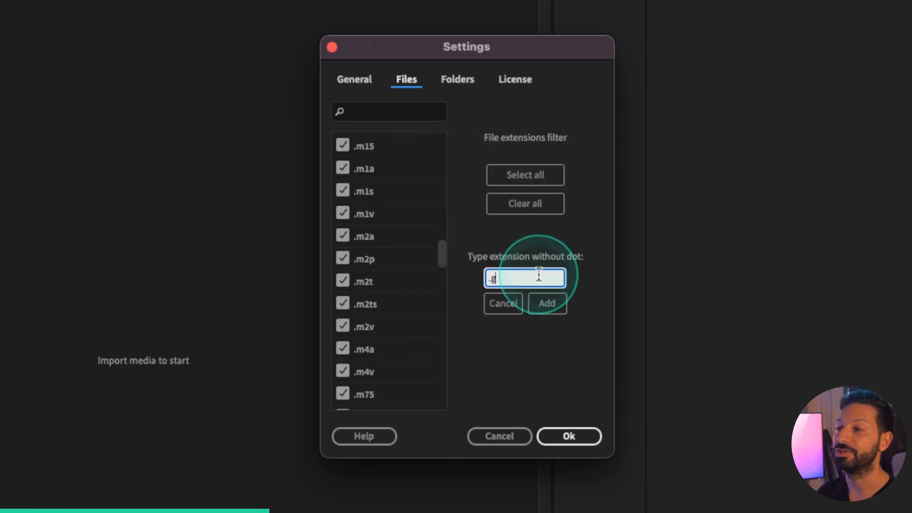
text(gif)
click(550, 309)
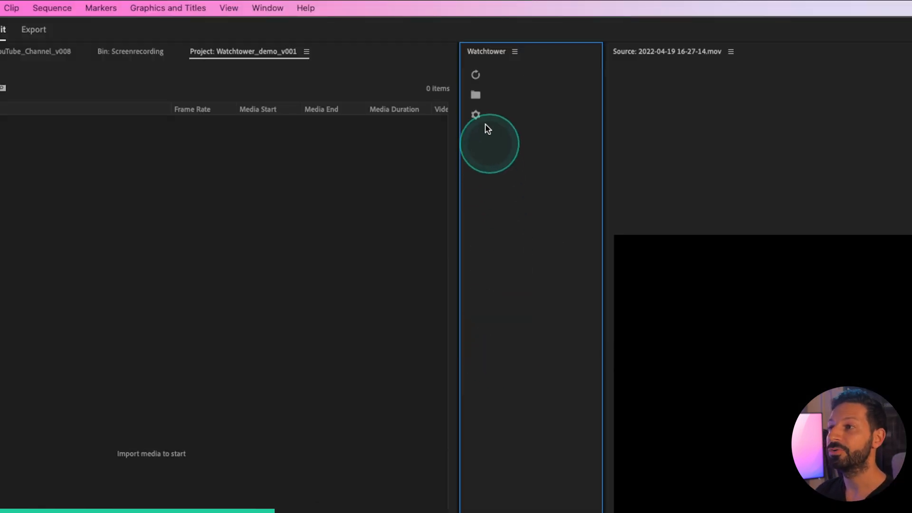
Choose the WatchTower_Project folder on the Desktop for Watchtower to import, excluding its 00 PROJECTS subfolder
click(475, 95)
scroll(294, 114, up, 2)
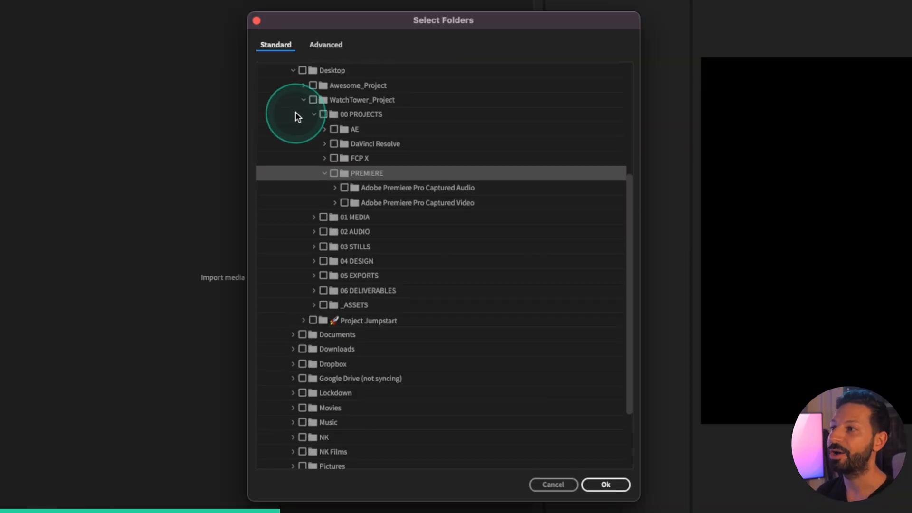
click(313, 101)
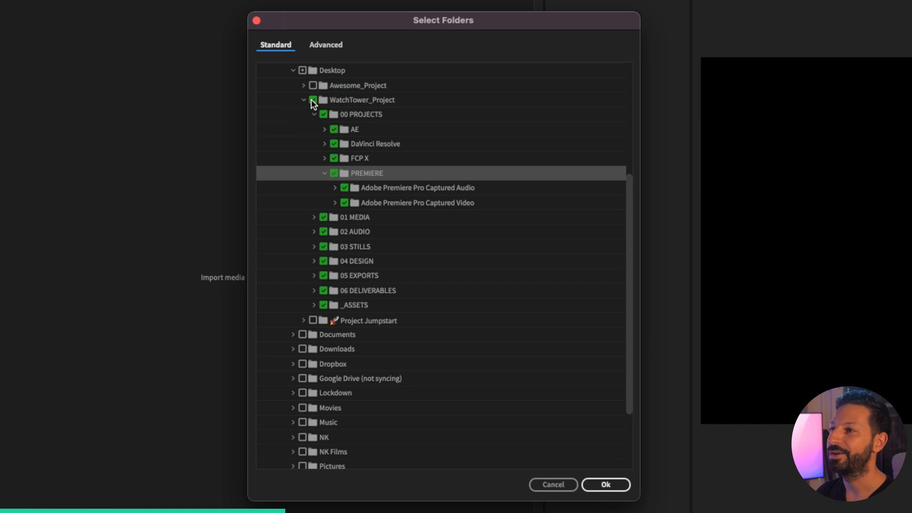
key(ctrl+shift+a)
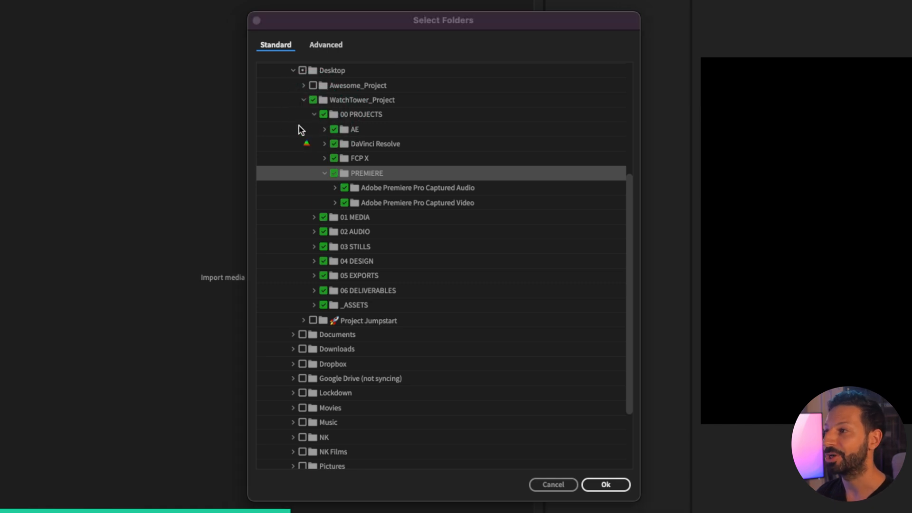
click(324, 115)
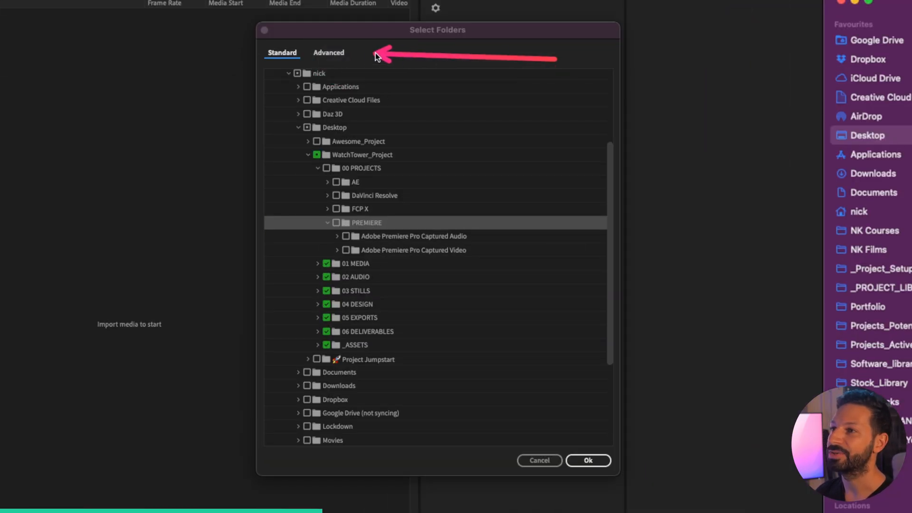
In the advanced folder settings, set 03 STILLS to import image sequences, flatten the folder and use a relative path
click(332, 54)
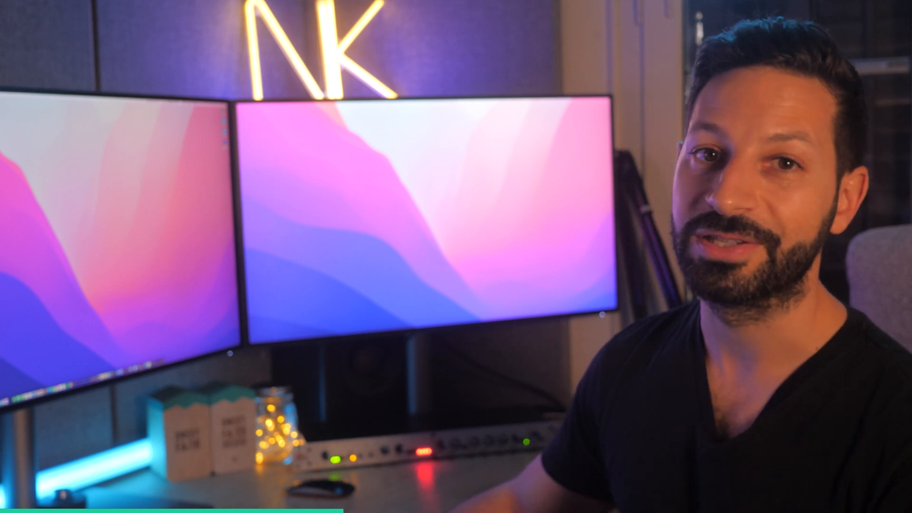
click(419, 145)
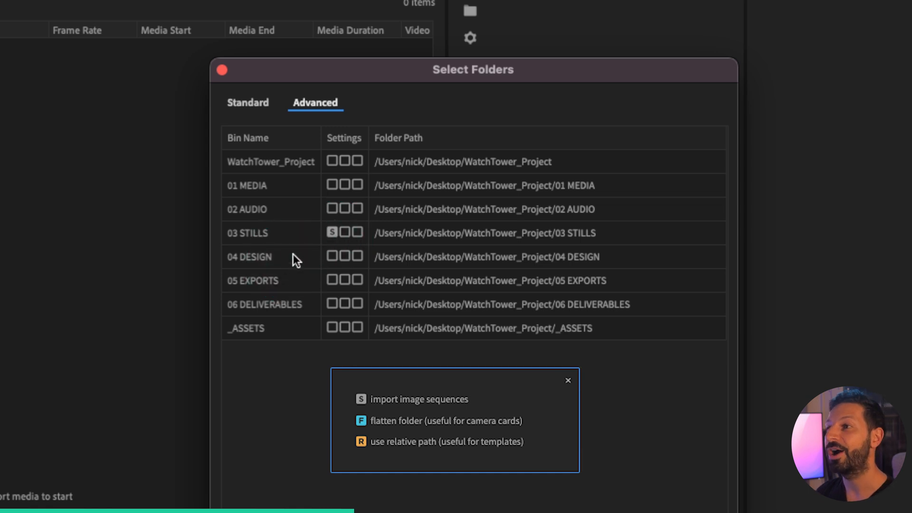
key(super+Tab)
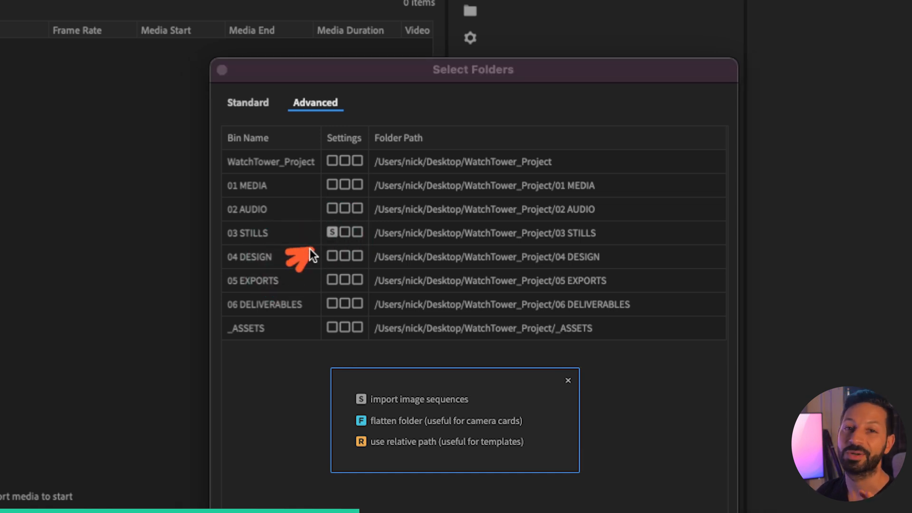
click(345, 234)
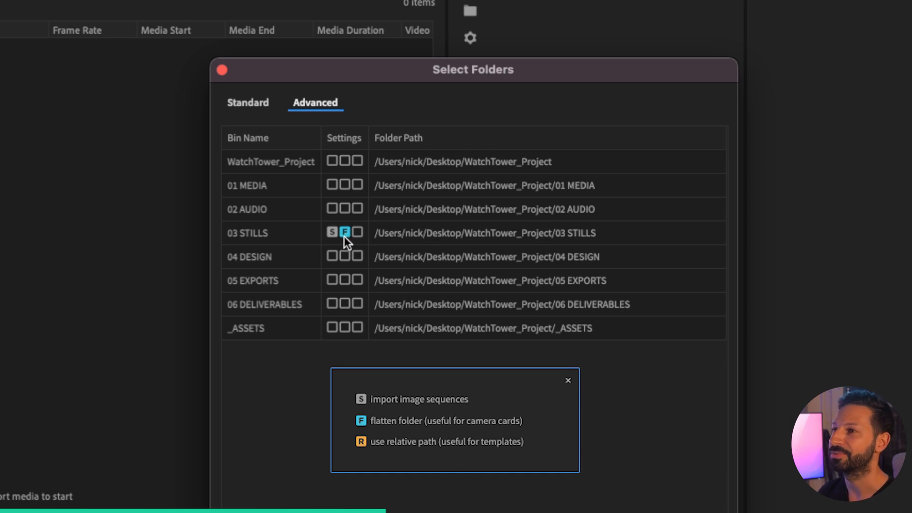
click(357, 232)
drag(520, 345, 373, 246)
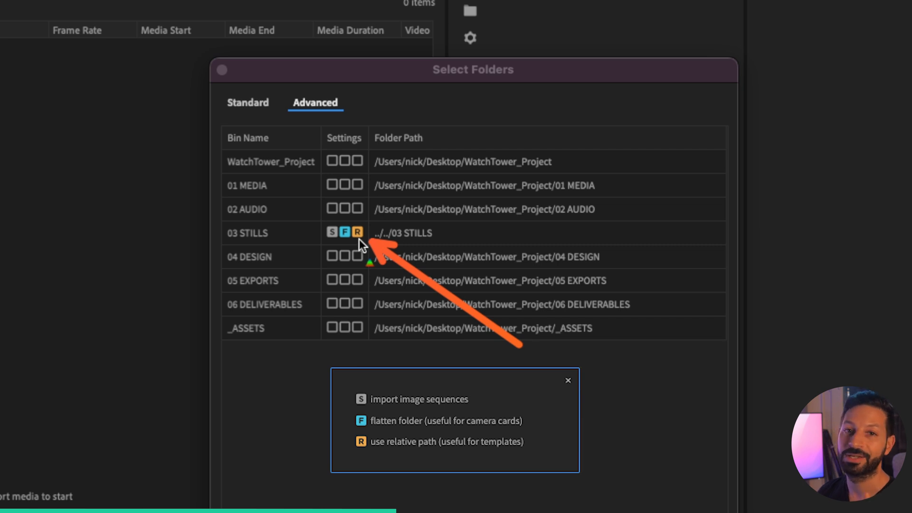
Flatten 01 MEDIA and 06 DELIVERABLES, set relative paths for 02 AUDIO and 05 EXPORTS, and confirm the folder selection
click(346, 206)
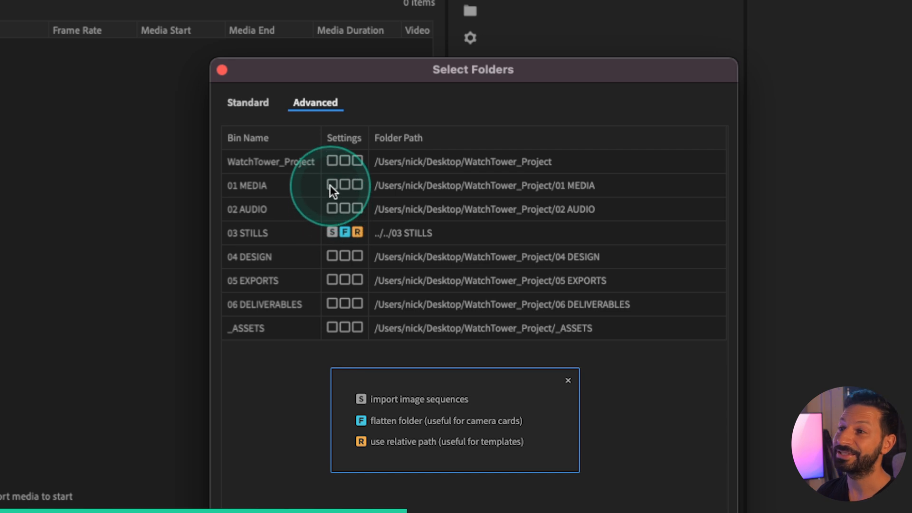
click(345, 185)
click(345, 303)
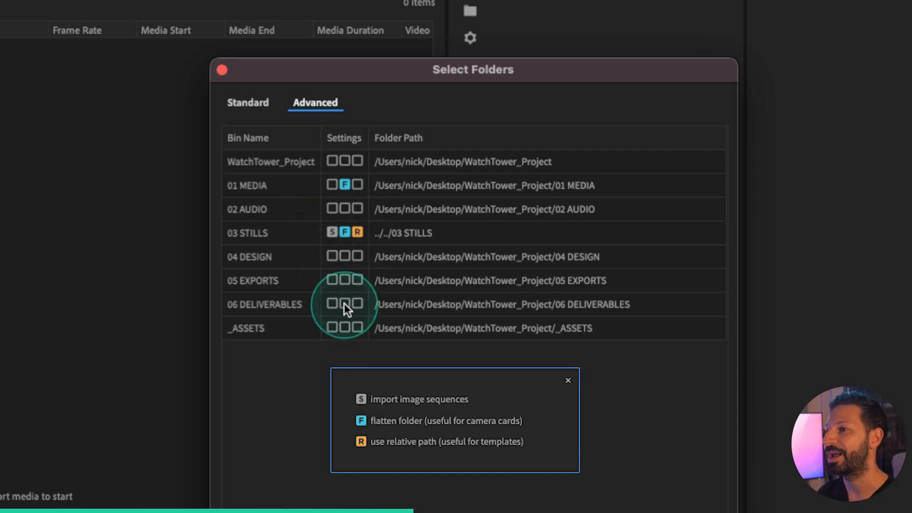
click(357, 208)
click(358, 279)
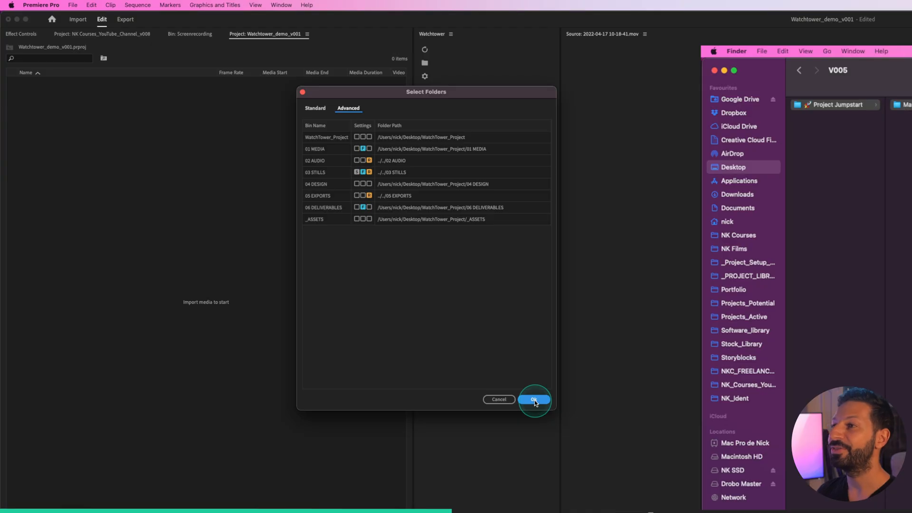
click(535, 400)
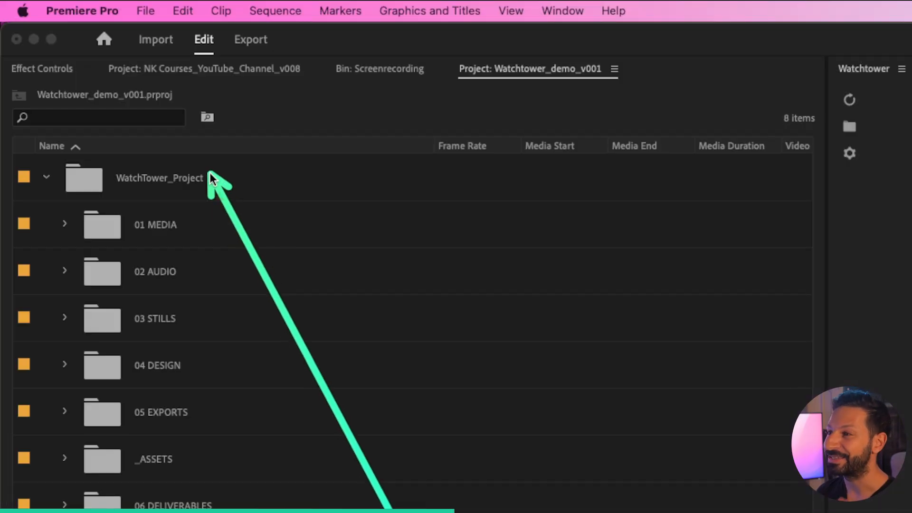
Expand the 01 MEDIA and 02 AUDIO bins to inspect their imported media
click(64, 224)
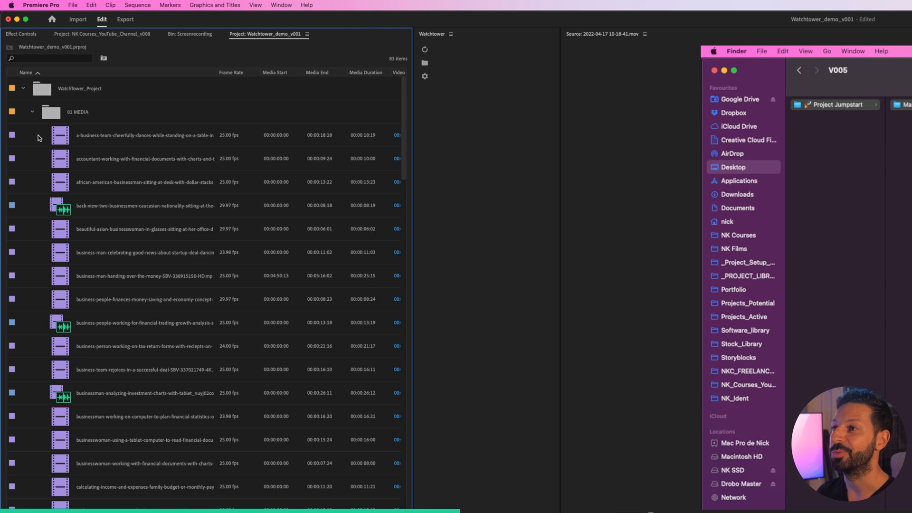
scroll(44, 163, down, 15)
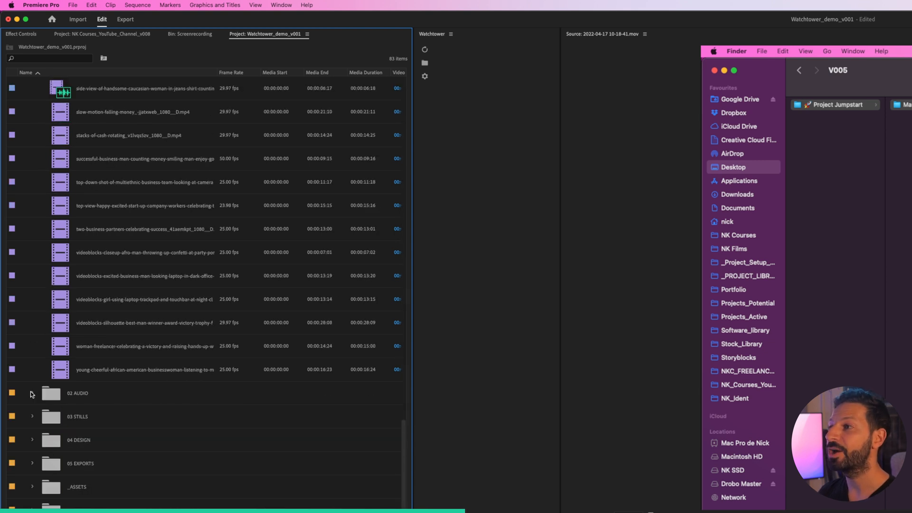
click(31, 393)
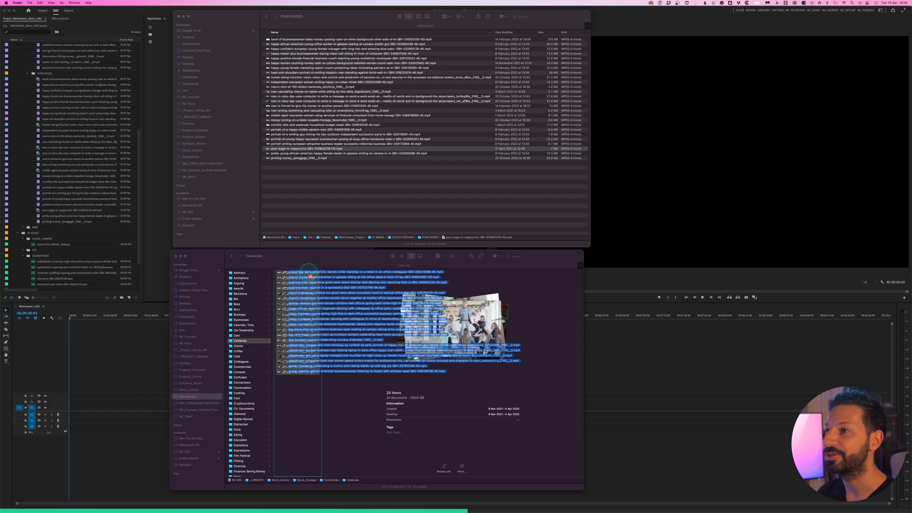
In Finder, copy all clips from the Celebrate stock folder into the project's PURCHASED folder and check the matching bin
drag(300, 272, 323, 182)
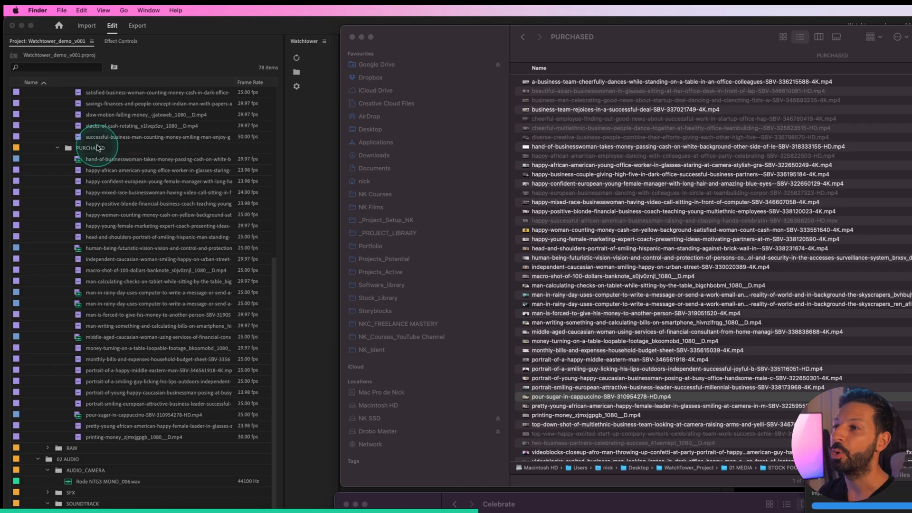
click(97, 148)
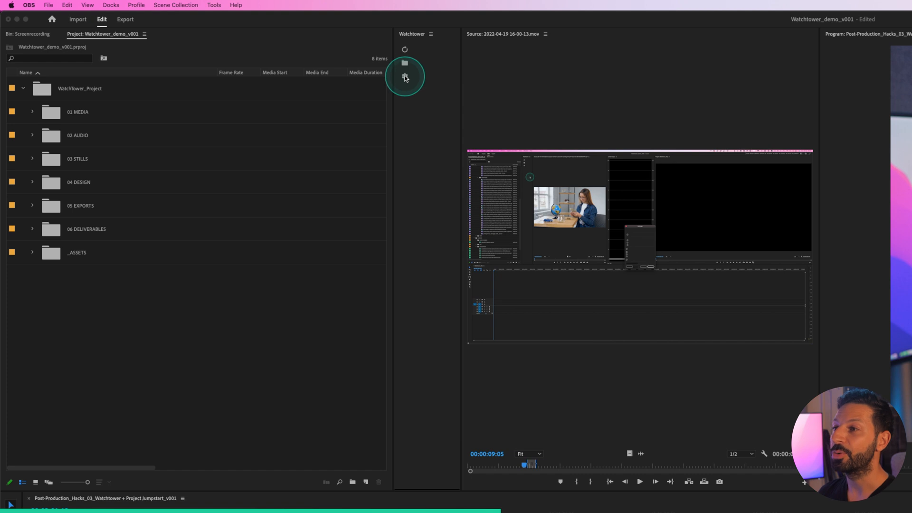
Turn off auto sync in Watchtower's general settings and accept the change
click(405, 73)
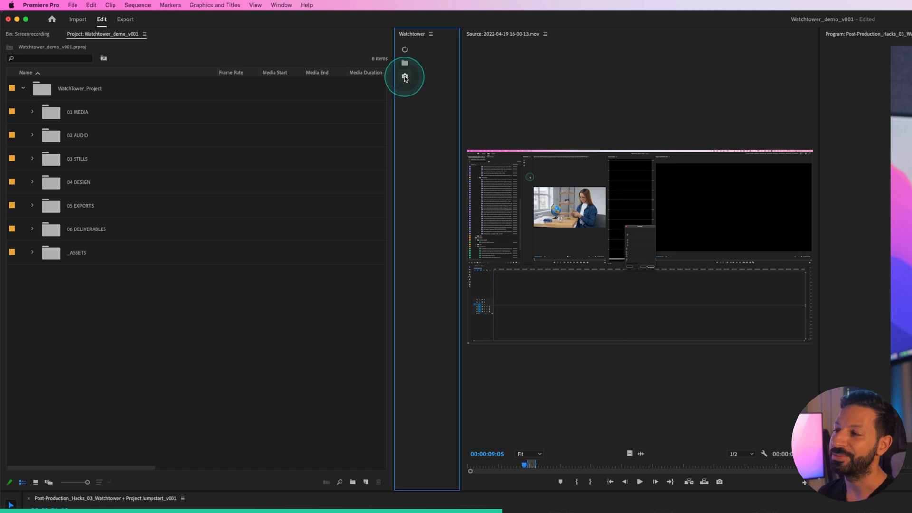
click(350, 149)
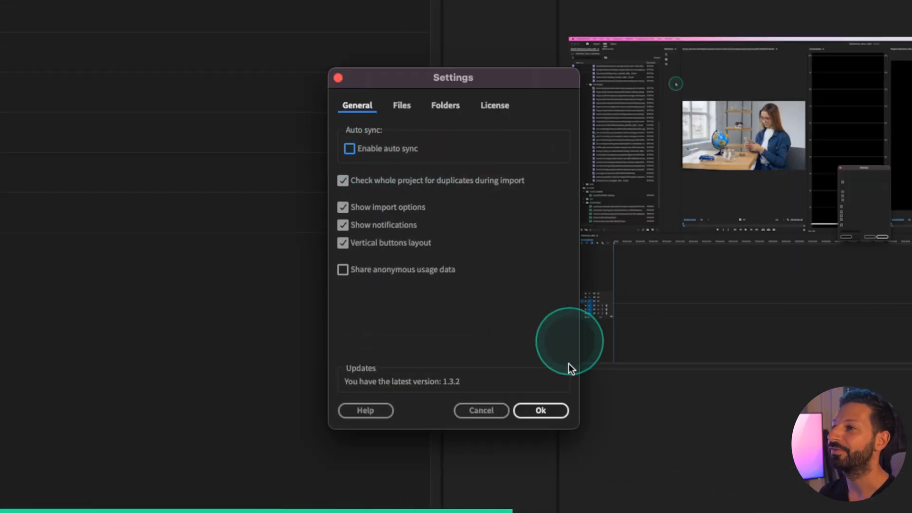
click(547, 410)
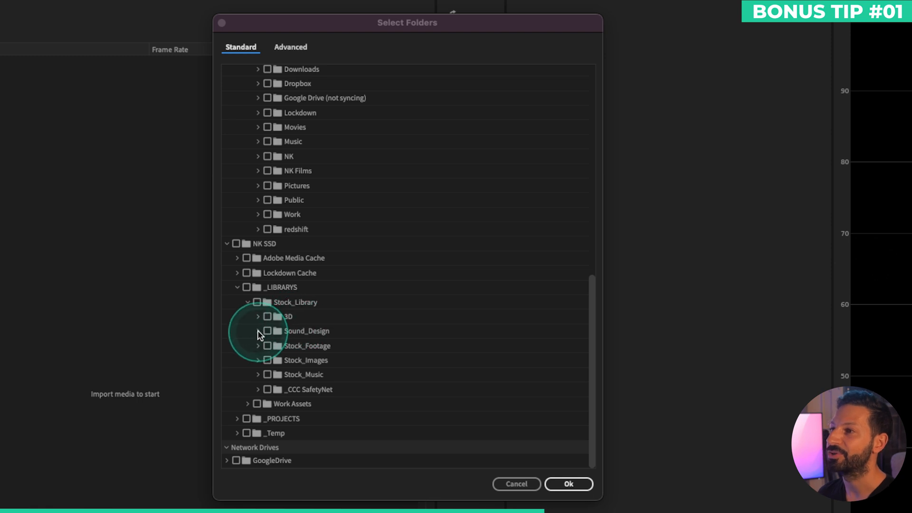
Expand the Sound_Design library and its SoundFX subfolder to examine the available sound-effect category folders
click(258, 331)
scroll(260, 334, down, 5)
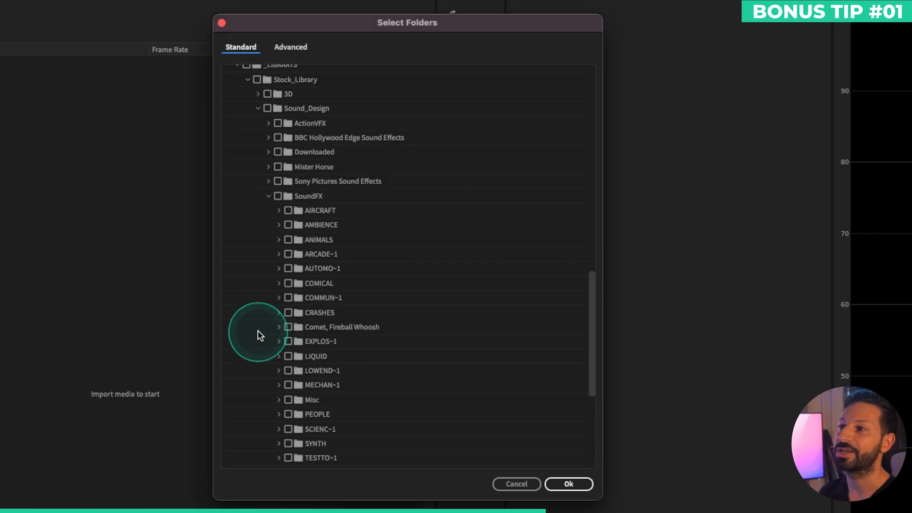
click(268, 196)
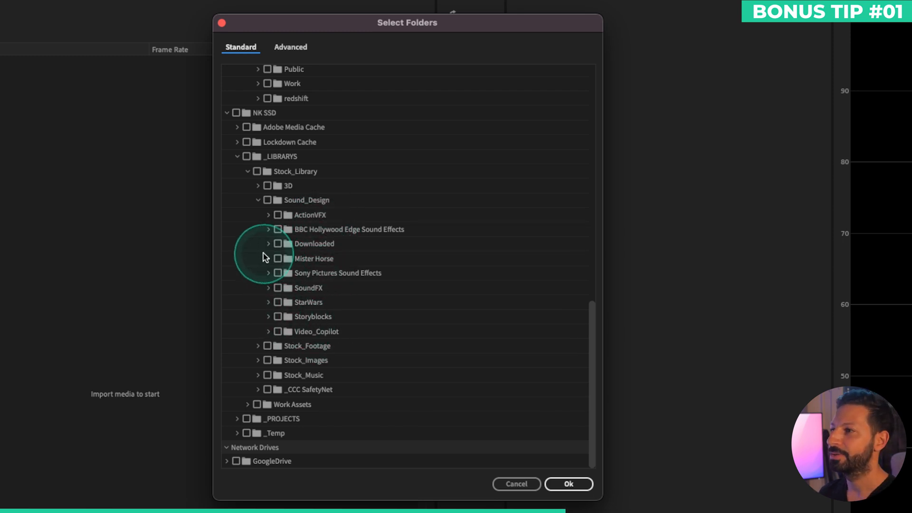
click(269, 288)
scroll(270, 291, down, 2)
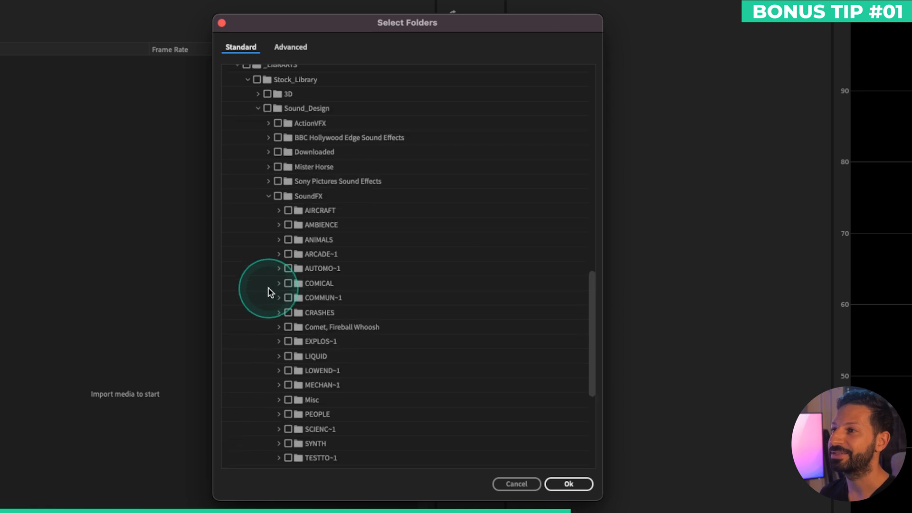
scroll(334, 215, down, 1)
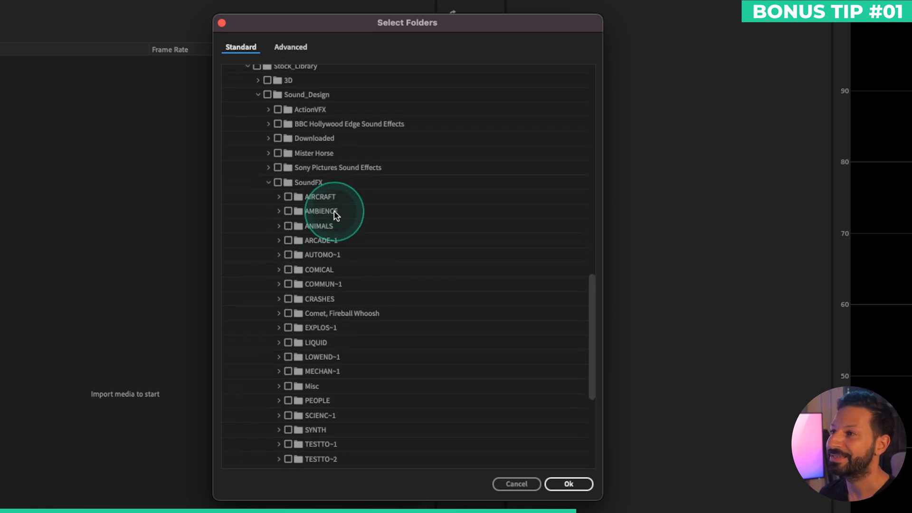
scroll(336, 217, down, 6)
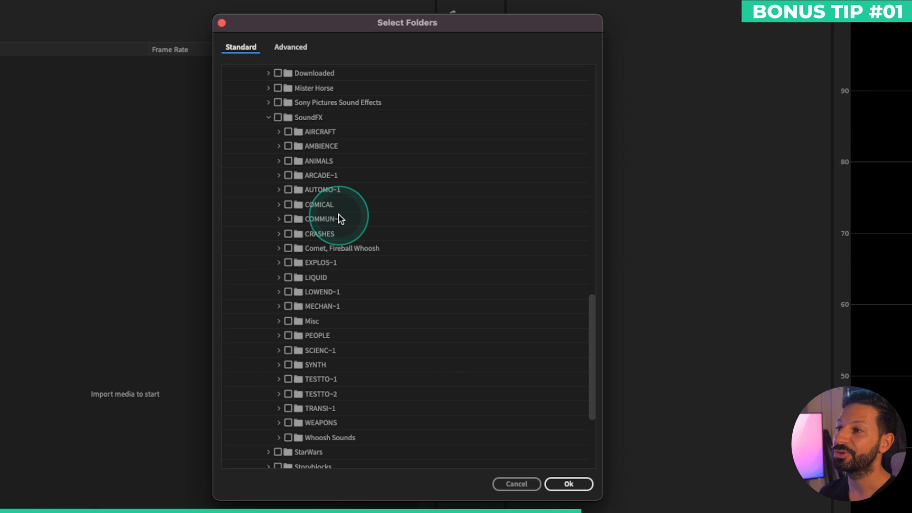
scroll(341, 219, down, 2)
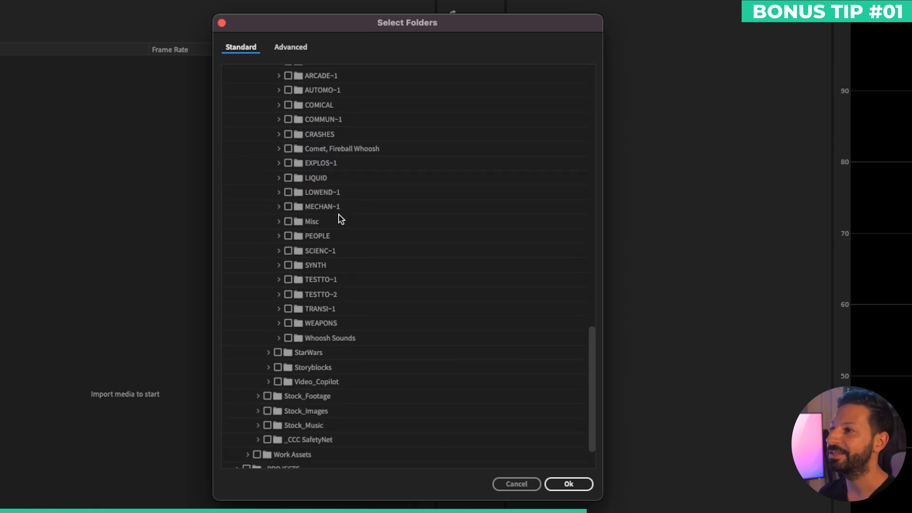
click(335, 213)
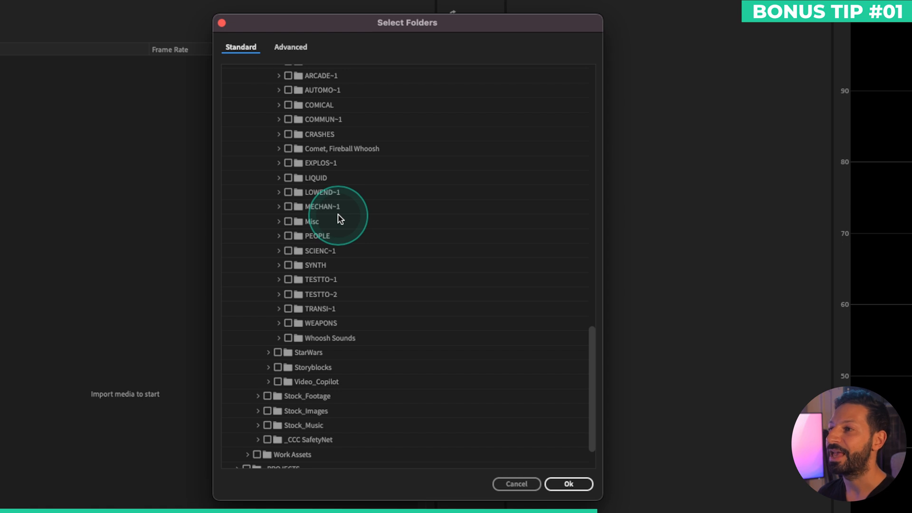
Examine how the Downloaded folder within Sound_Design is organised into subfolders
scroll(483, 290, up, 10)
click(481, 289)
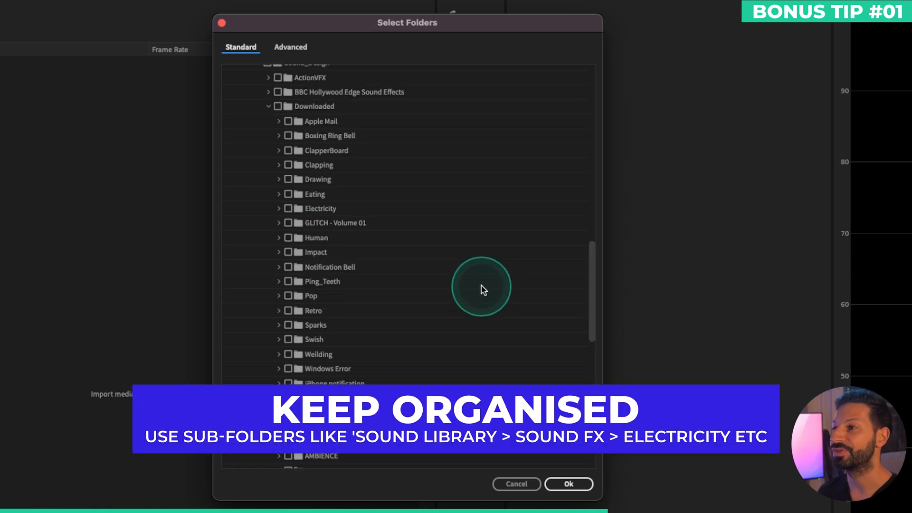
key(ctrl+a)
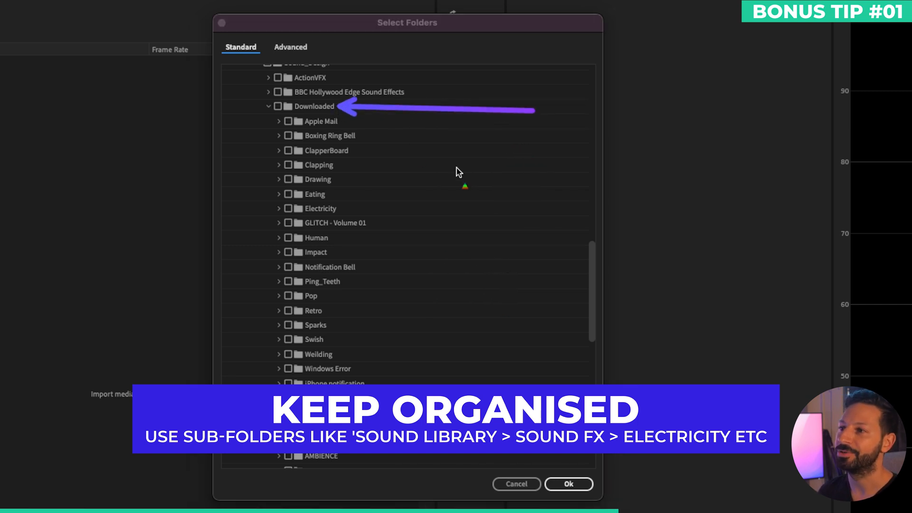
drag(552, 169, 339, 208)
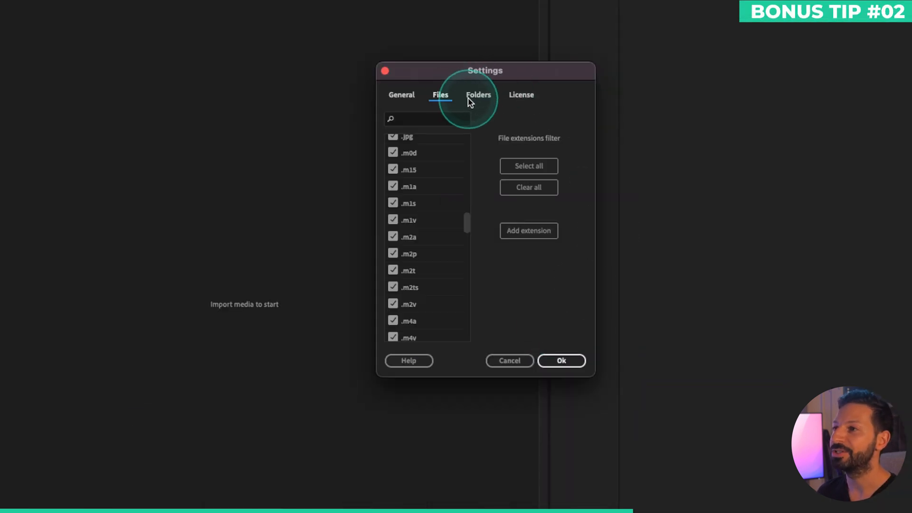
Add PROXIES to Watchtower's folder names filter
click(470, 98)
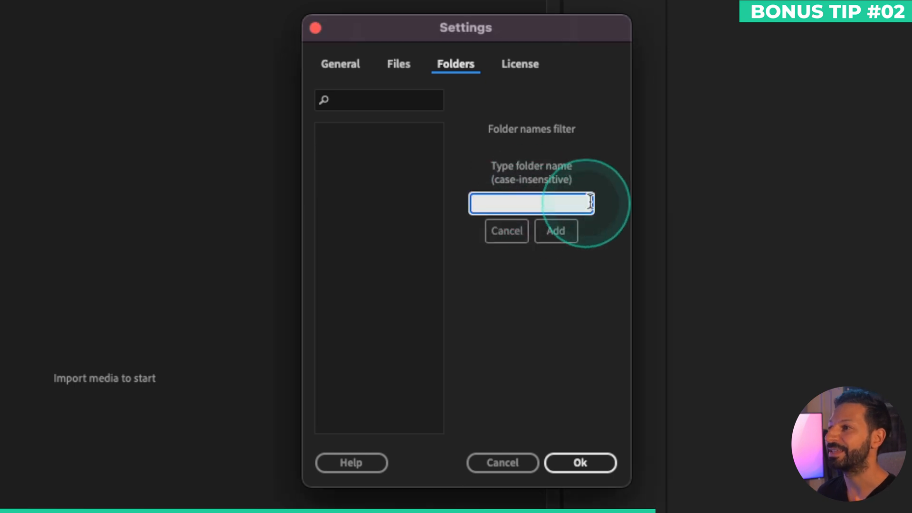
text(PROXIES)
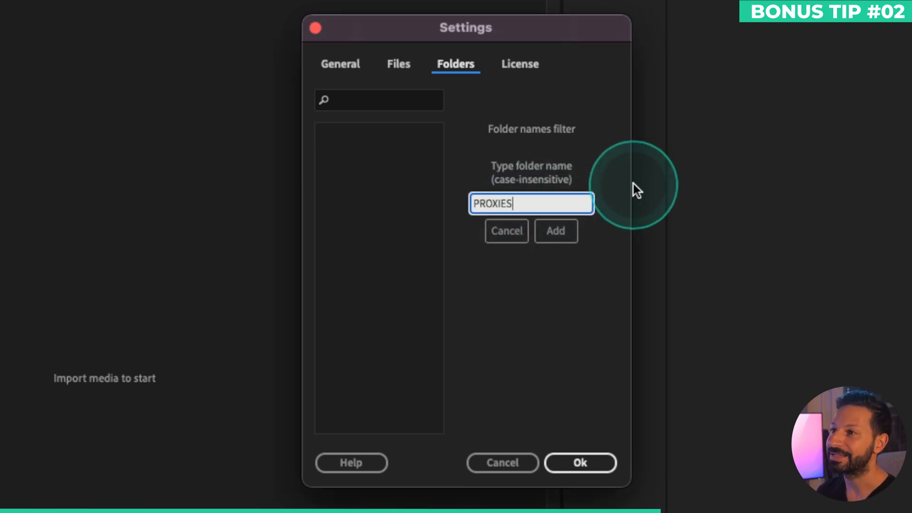
click(556, 230)
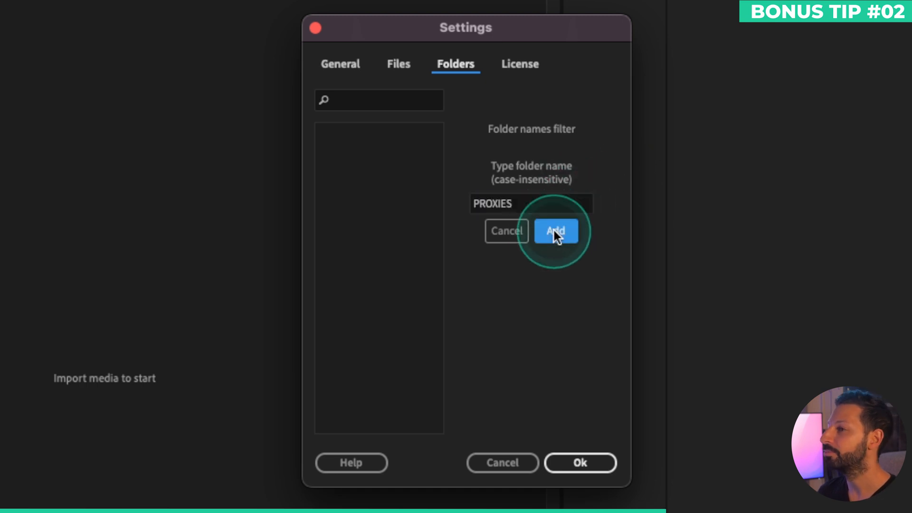
key(ctrl+a)
drag(461, 289, 392, 205)
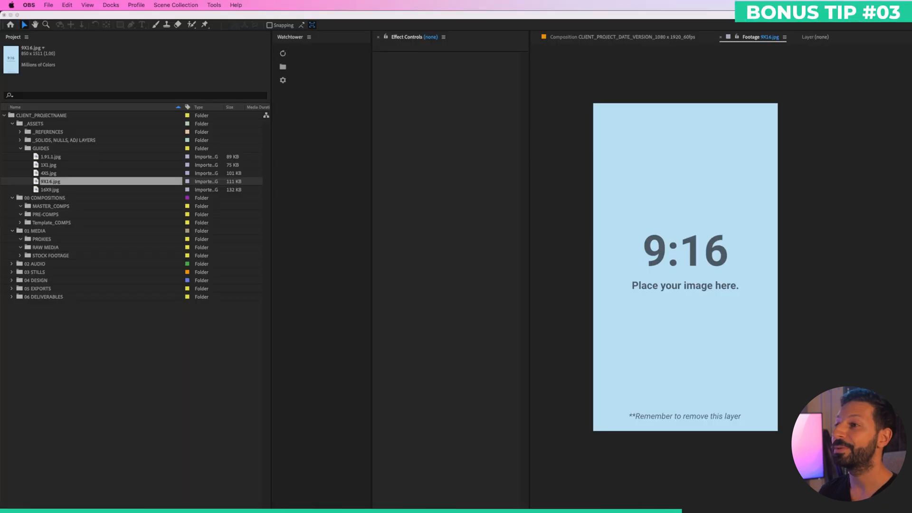
Switch to After Effects and review Watchtower's general settings for importing Photoshop and Illustrator files
click(318, 116)
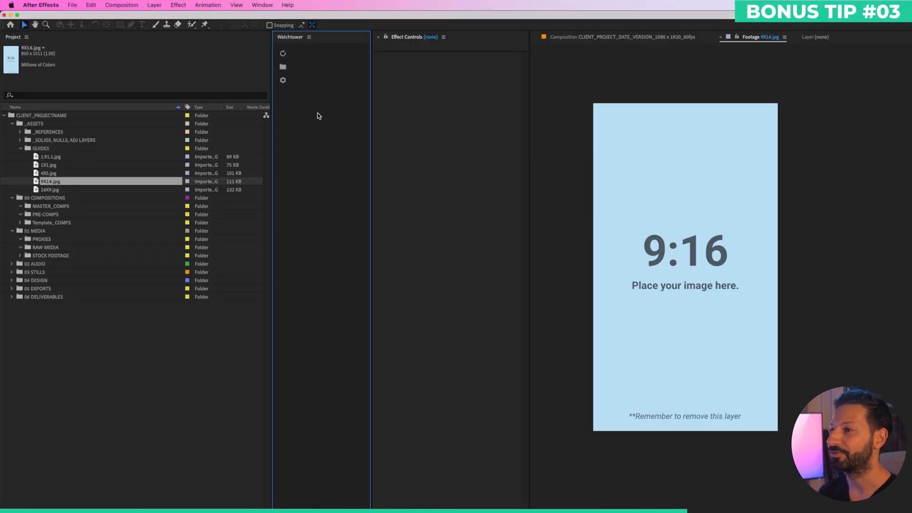
click(284, 81)
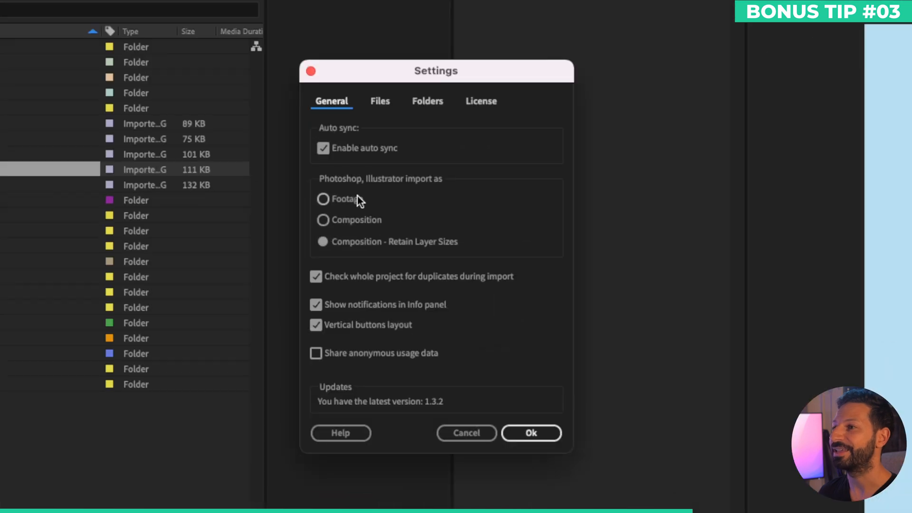
key(ctrl+s)
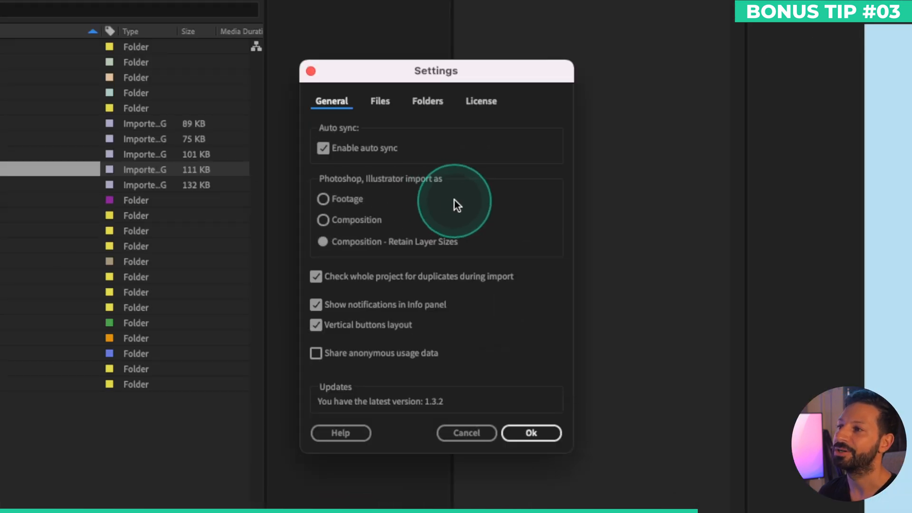
key(ctrl+a)
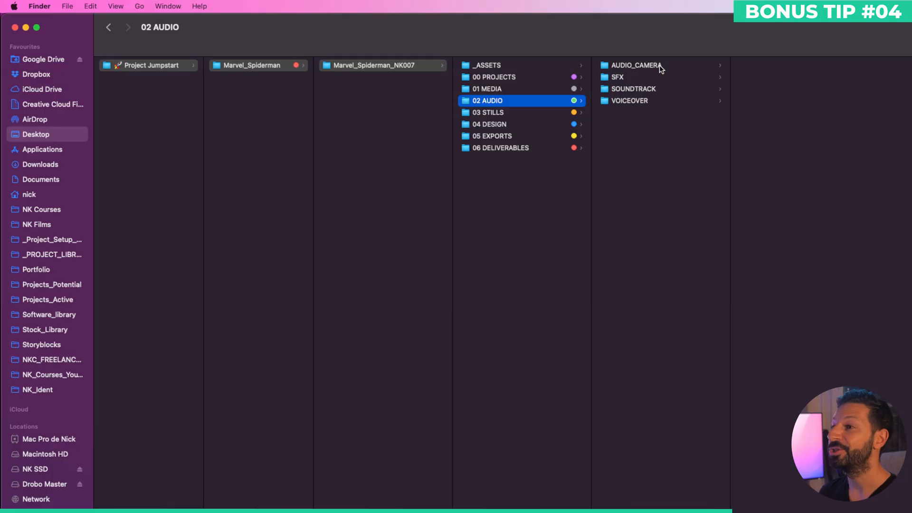
Look inside the AUDIO_CAMERA folder of 02 AUDIO in Finder, then return to After Effects
click(660, 65)
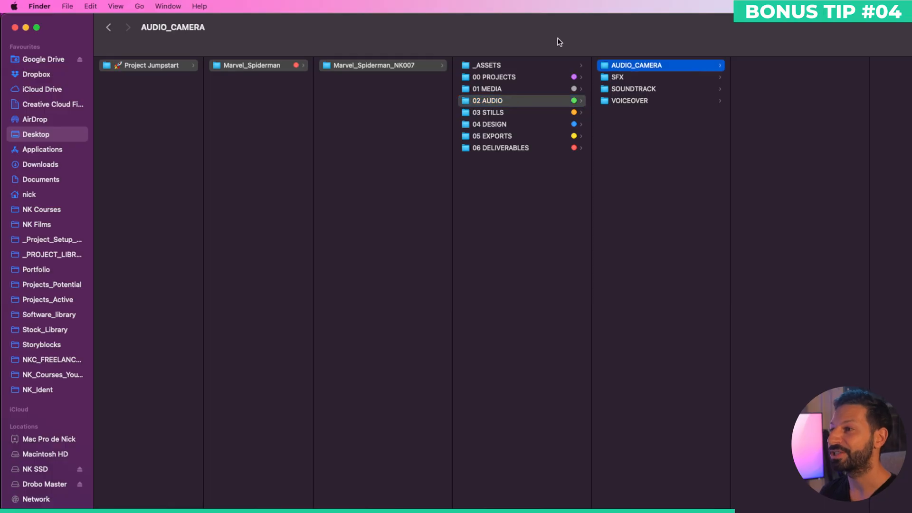
key(ctrl+Tab)
drag(558, 34, 589, 53)
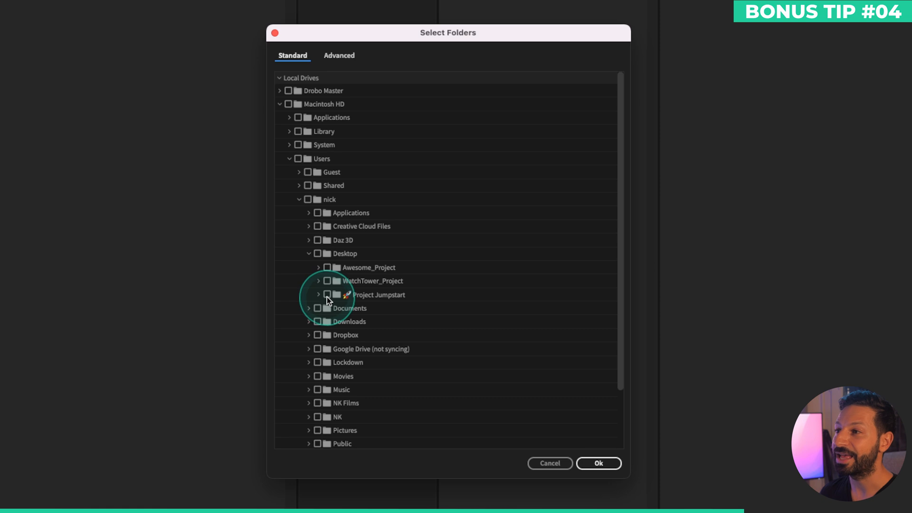
Select the Project Jumpstart folder on the Desktop for Watchtower and import it using a relative path
click(327, 295)
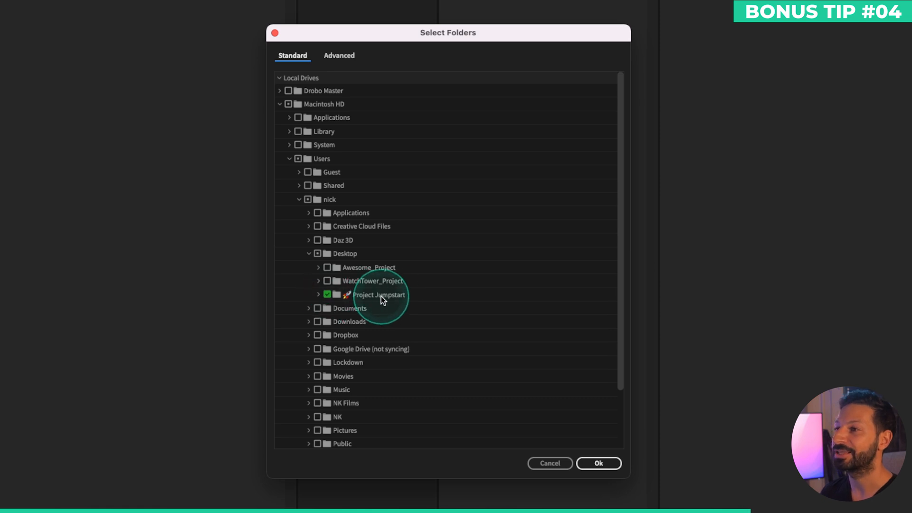
click(343, 56)
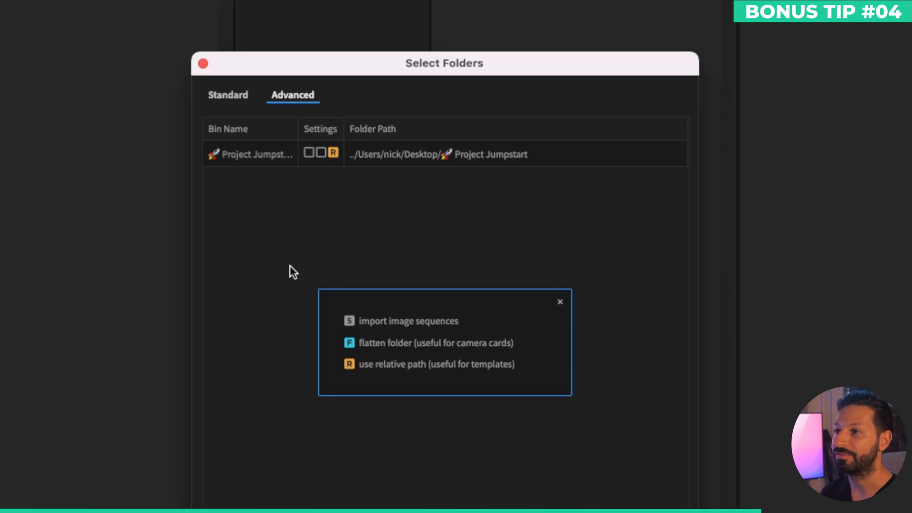
key(ctrl+Tab)
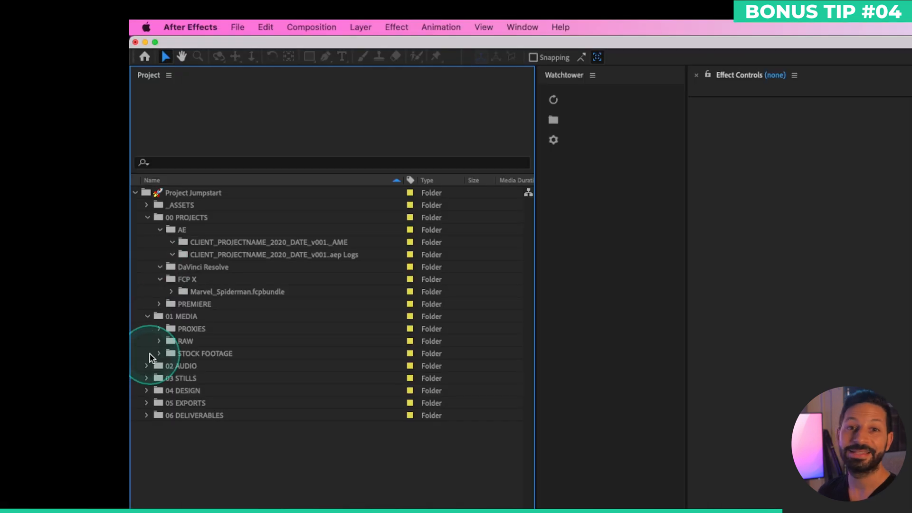
Expand the 02 AUDIO, 03 STILLS and 04 DESIGN folders in the project to inspect their imported subfolders
click(148, 365)
click(147, 427)
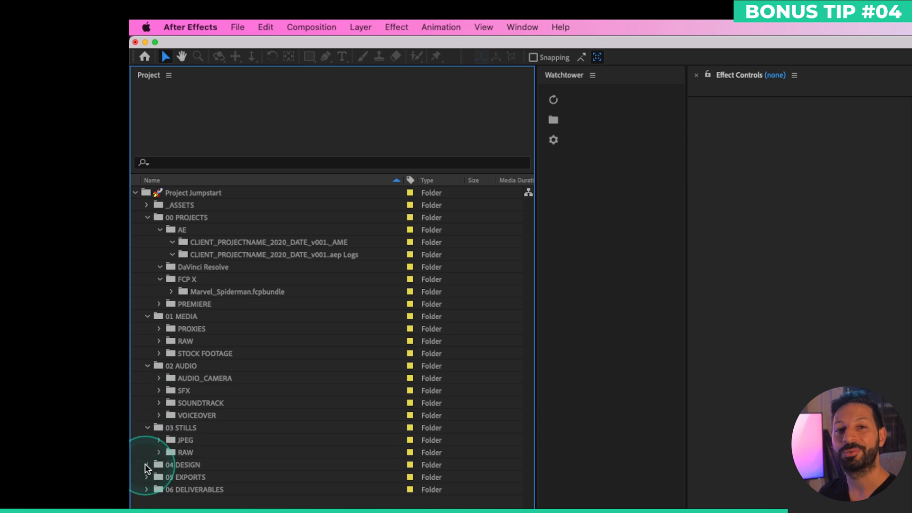
click(146, 466)
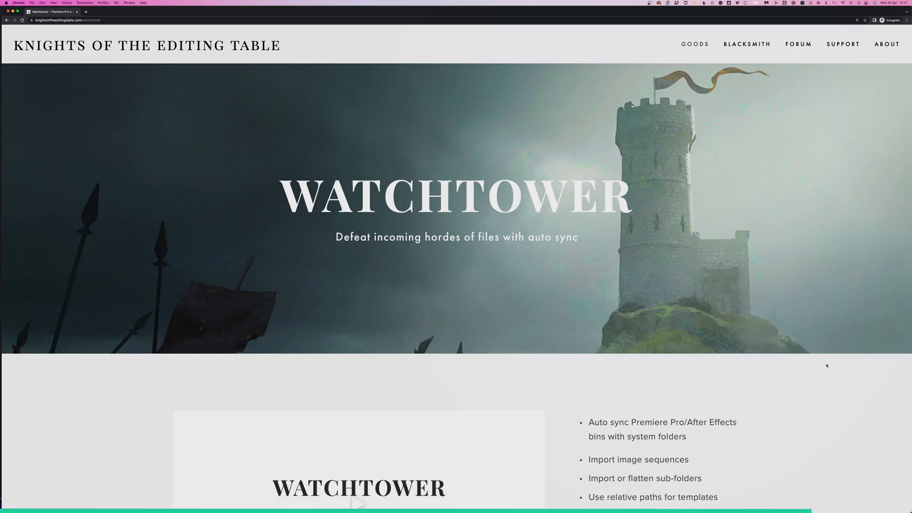
Read the feature list and requirements on the Watchtower product page in the browser
scroll(827, 366, down, 1)
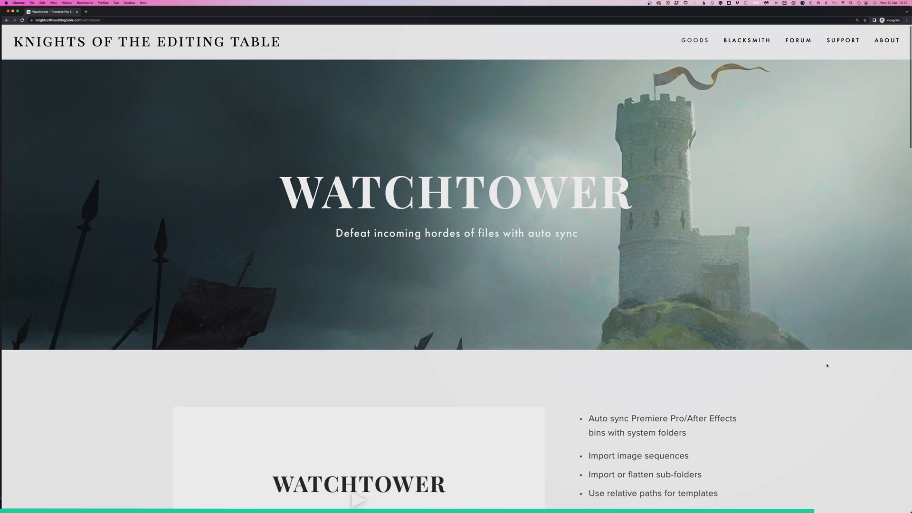
scroll(827, 366, down, 5)
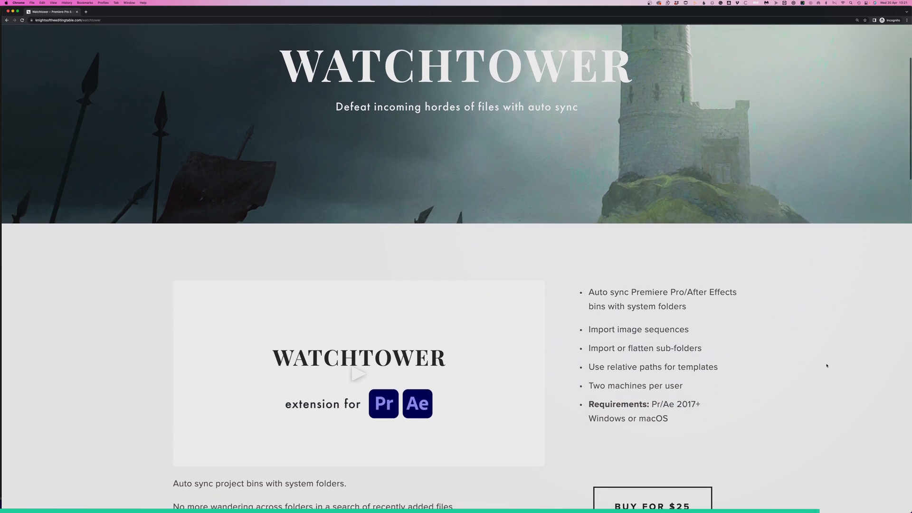